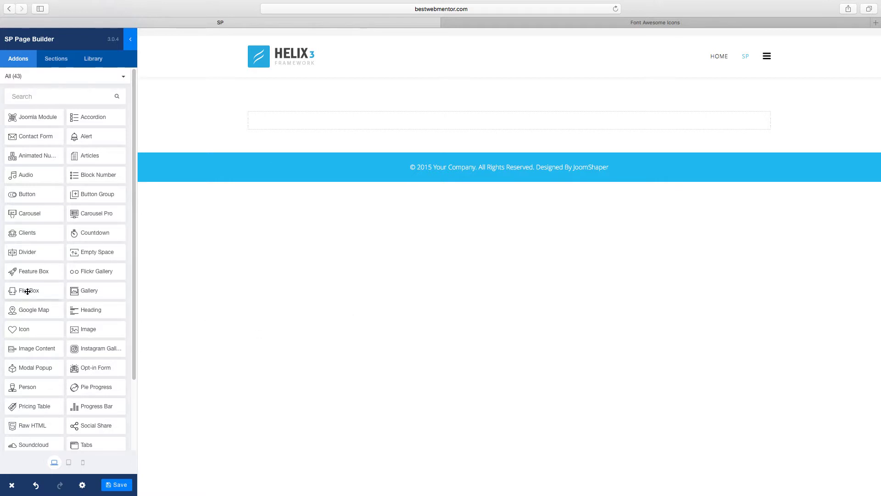
# Add a Flip Box addon to the page's empty row.
pyautogui.moveTo(32, 290); pyautogui.dragTo(403, 124)
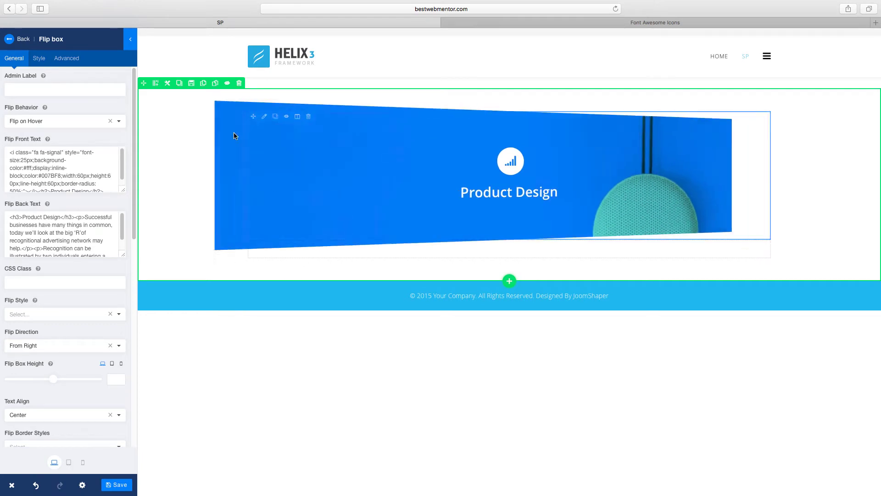
# Change the row's column layout to 4,4,4.
pyautogui.click(155, 83)
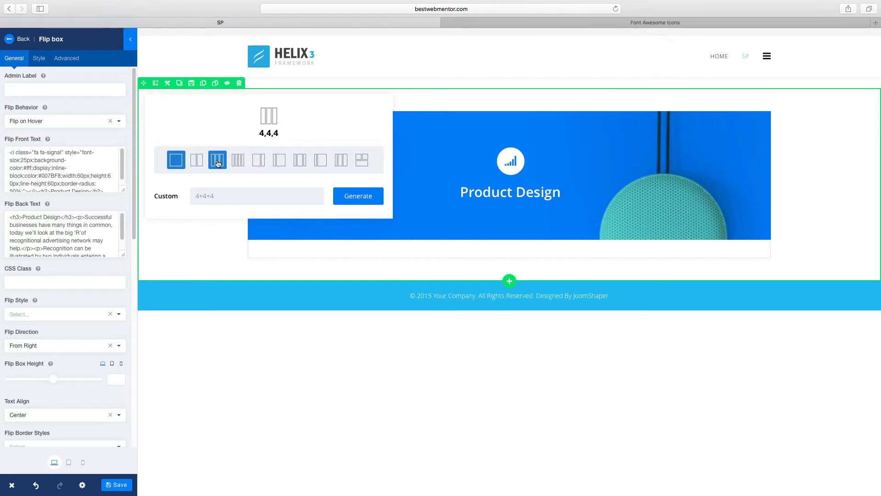
pyautogui.click(217, 161)
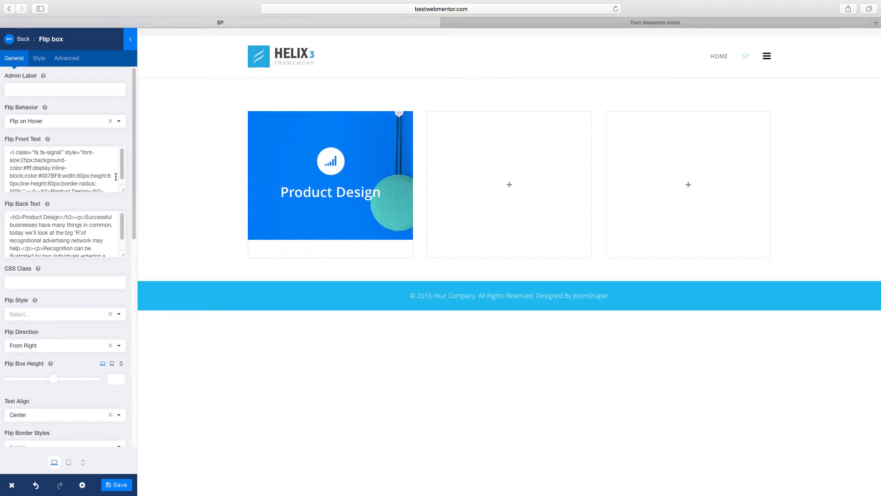
# Set Flip Behavior to Flip on Click, test it, try Flip on Hover, then revert to Click.
pyautogui.click(55, 121)
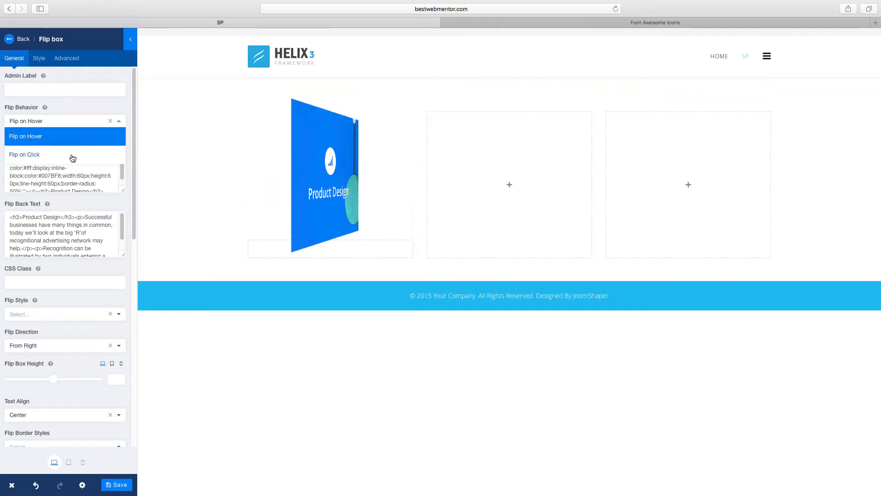
pyautogui.click(27, 156)
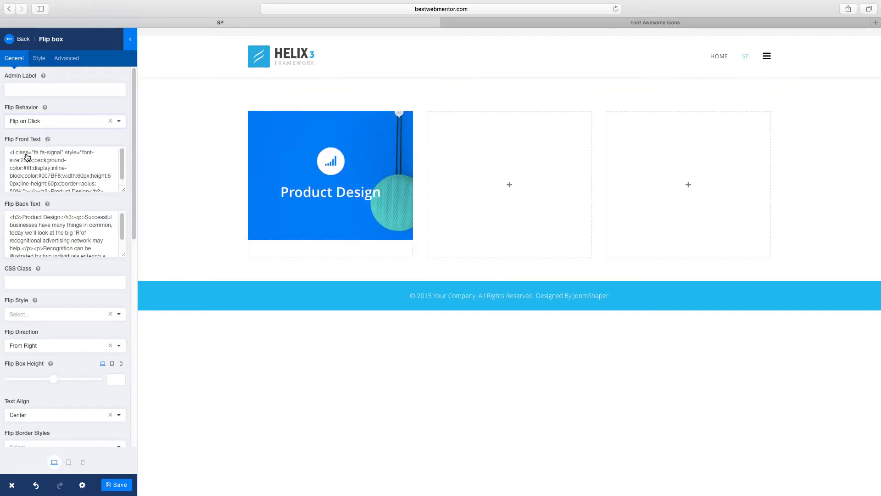
pyautogui.click(390, 184)
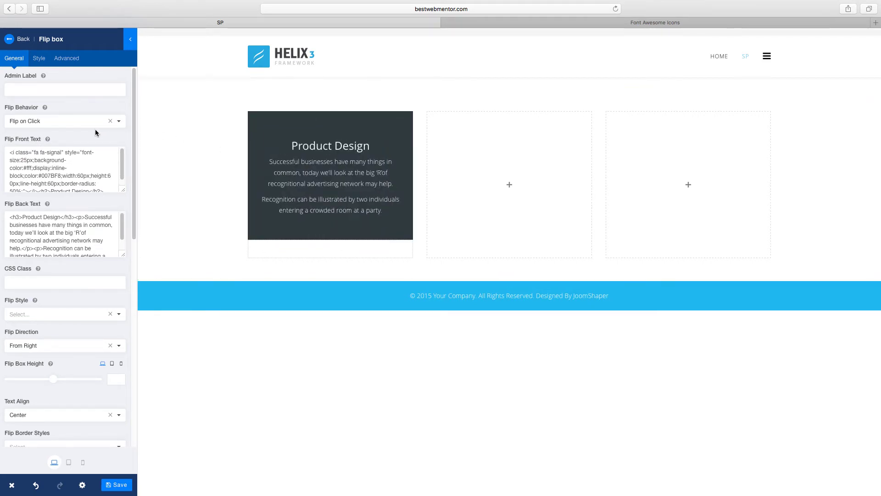
pyautogui.click(55, 121)
pyautogui.click(53, 135)
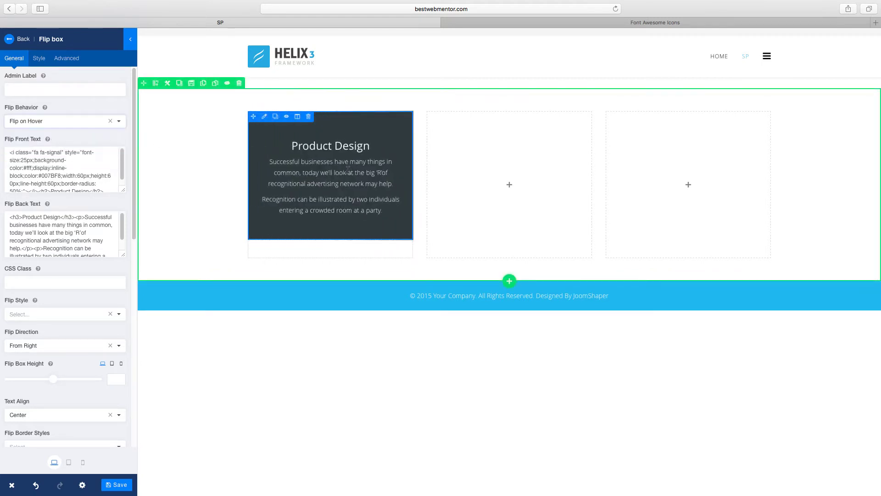
pyautogui.click(122, 170)
pyautogui.moveTo(121, 170); pyautogui.dragTo(122, 154)
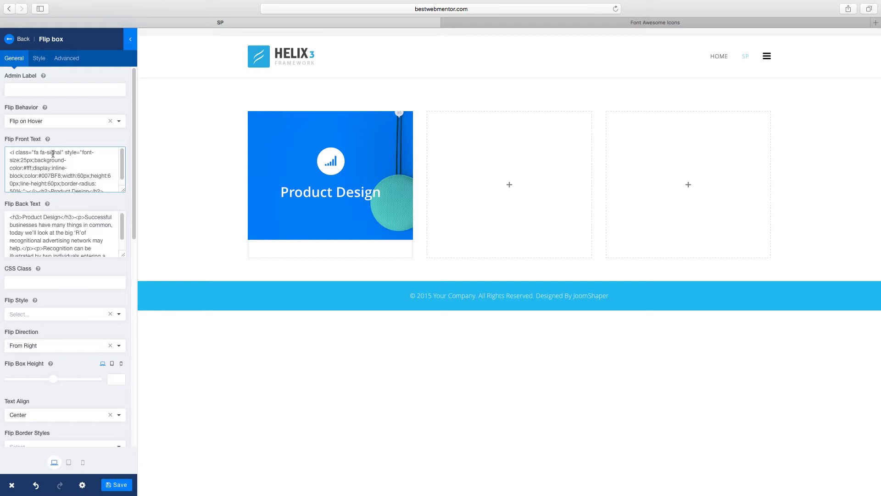
pyautogui.click(55, 122)
pyautogui.click(39, 152)
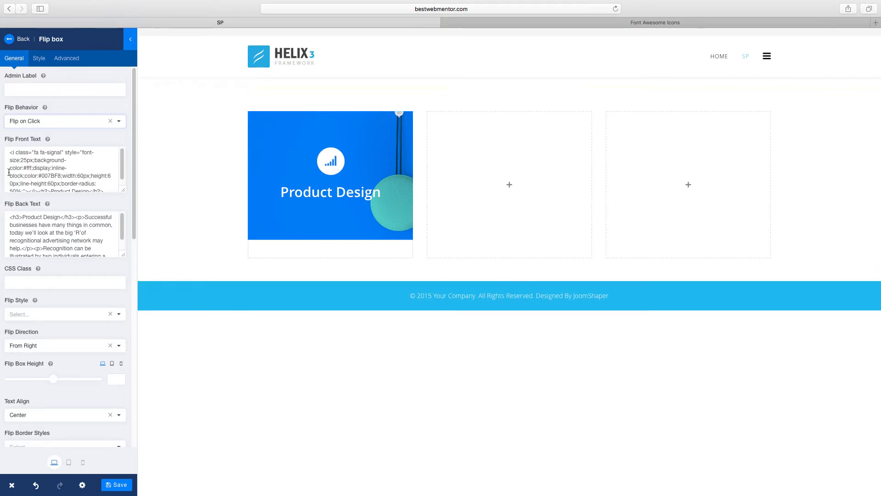
# Replace the front h2 text 'Product Design' with 'Marketing Tips'.
pyautogui.moveTo(123, 160); pyautogui.dragTo(51, 186)
pyautogui.write('Marketing Ti')
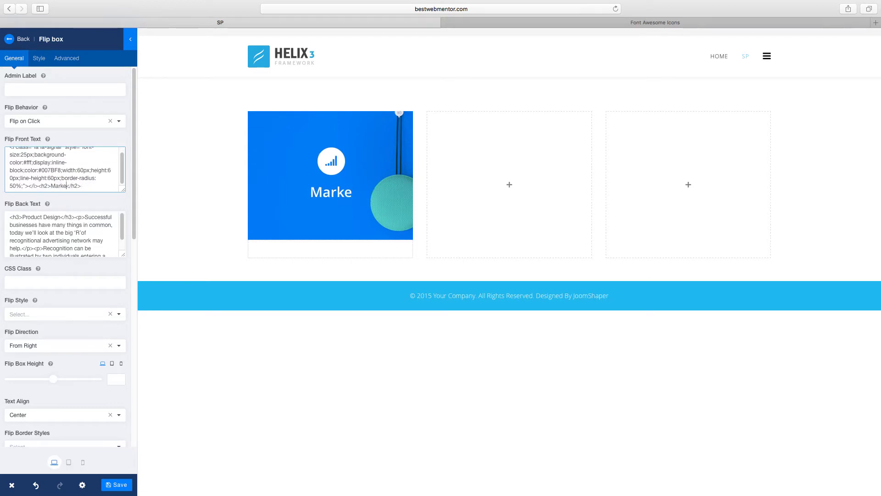
pyautogui.write('ps')
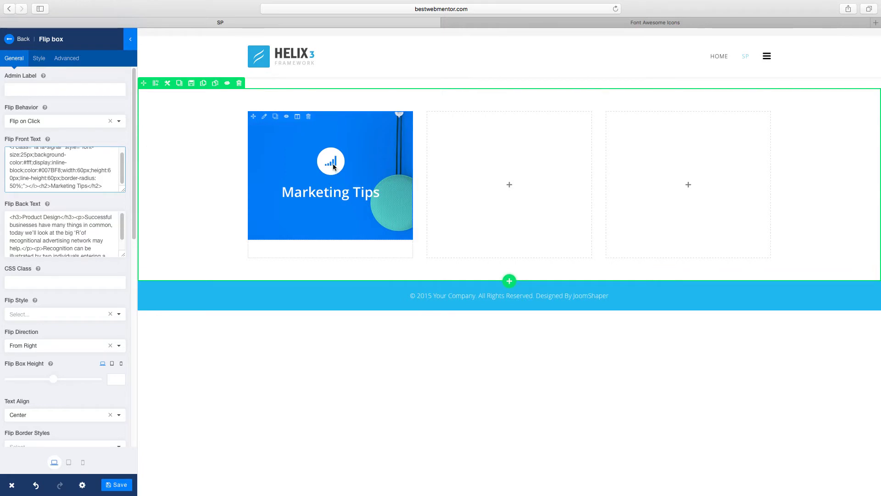
pyautogui.scroll(1, 124, 171)
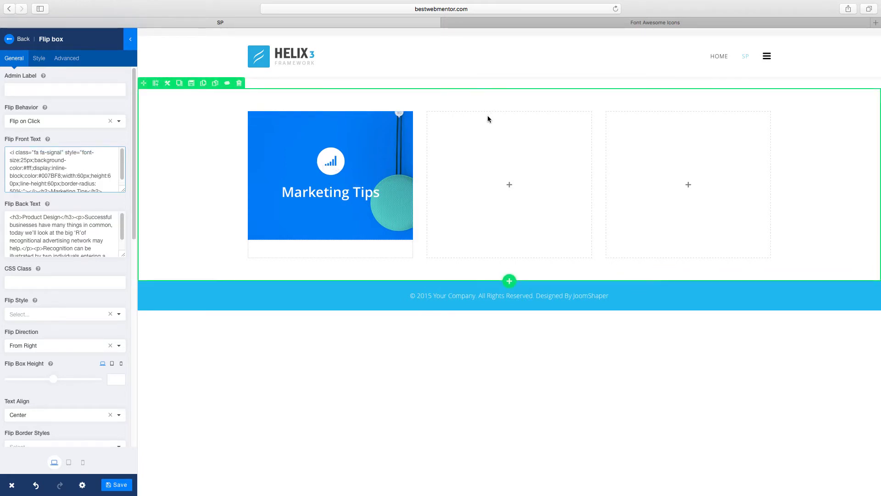
# Find the fa-address-book icon in Font Awesome's Web Application Icons and copy its class name.
pyautogui.click(558, 22)
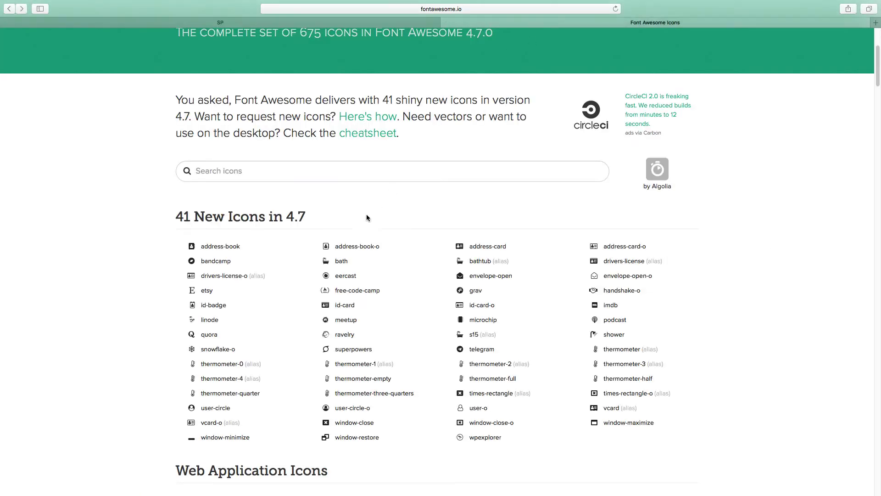
pyautogui.scroll(-7, 366, 215)
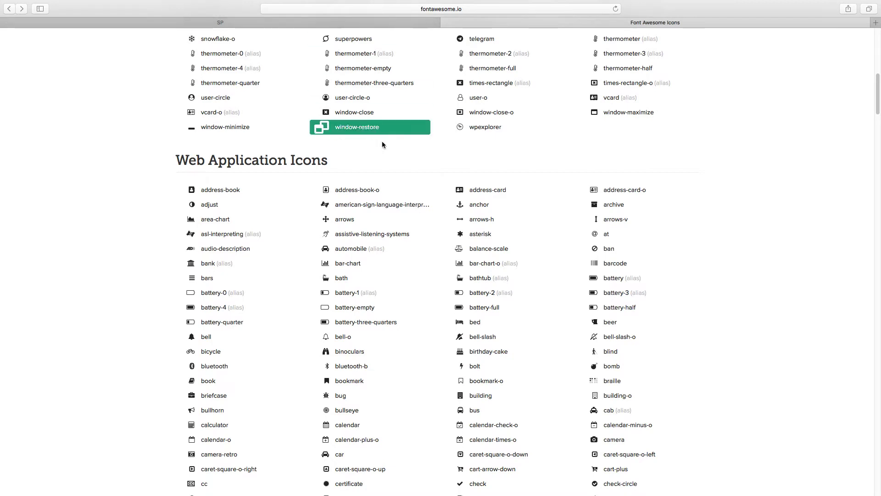
pyautogui.click(225, 191)
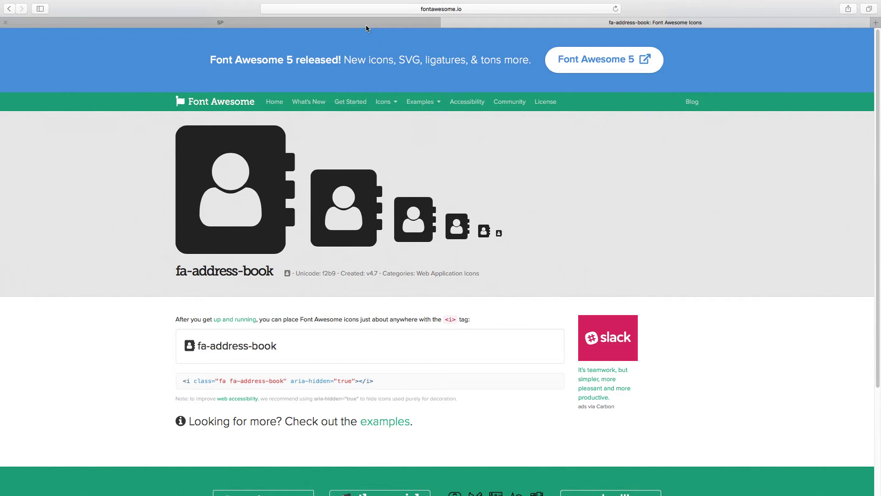
pyautogui.click(312, 23)
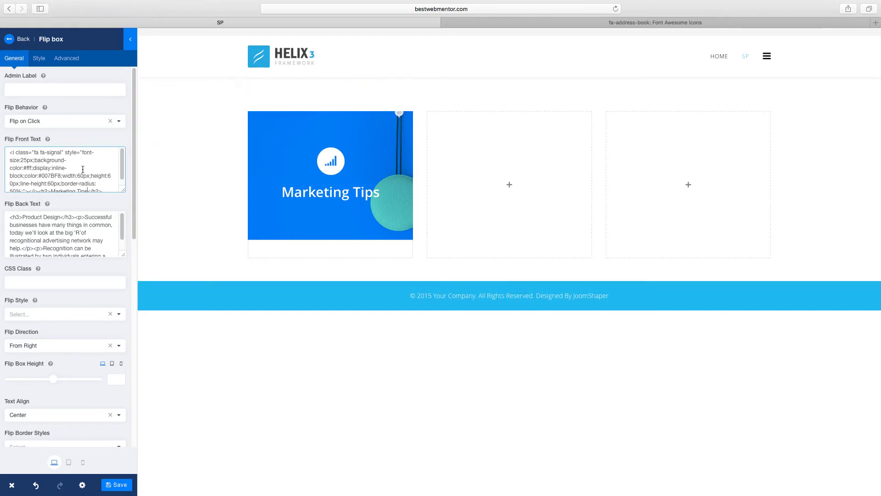
pyautogui.click(619, 23)
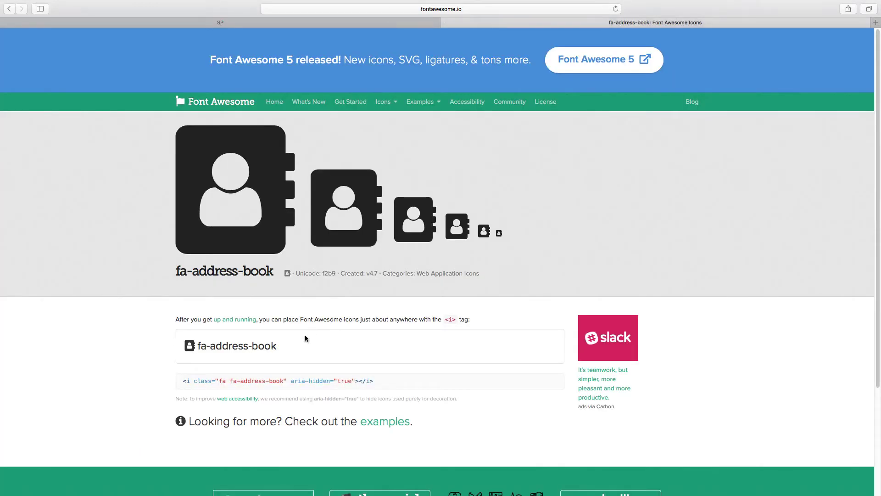
pyautogui.moveTo(284, 383); pyautogui.dragTo(244, 384)
pyautogui.click(264, 24)
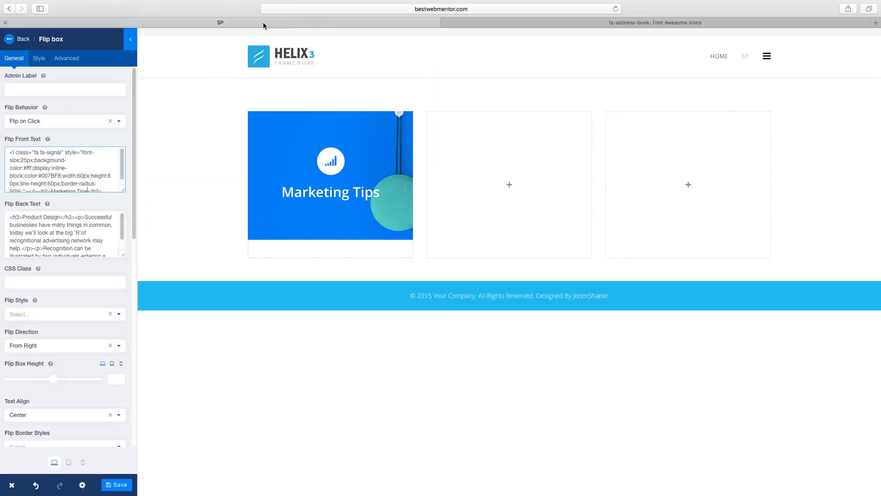
# In the front text, swap fa-signal for fa-address-book, then fa-star, and finally fa-users.
pyautogui.doubleClick(59, 153)
pyautogui.write('address-book')
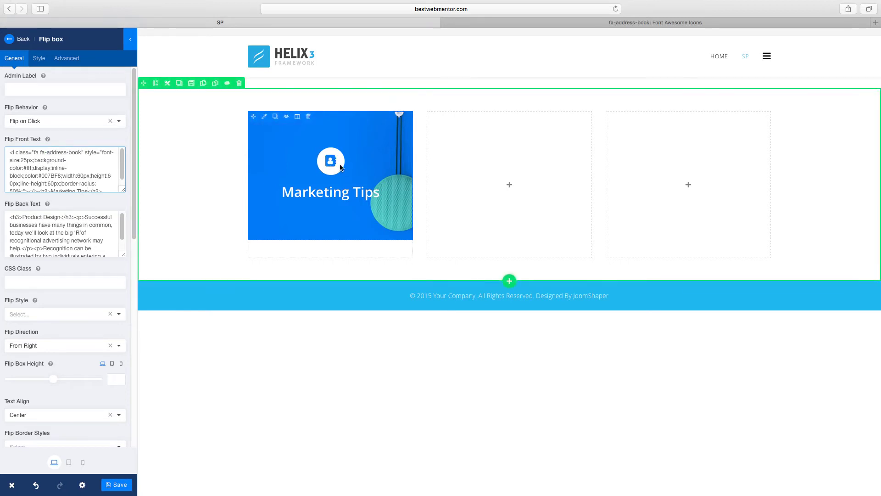
pyautogui.press('BackSpace')
pyautogui.press('BackSpace')
pyautogui.press('BackSpace')
pyautogui.press('BackSpace')
pyautogui.press('BackSpace')
pyautogui.press('BackSpace')
pyautogui.press('BackSpace')
pyautogui.press('BackSpace')
pyautogui.press('BackSpace')
pyautogui.press('BackSpace')
pyautogui.press('BackSpace')
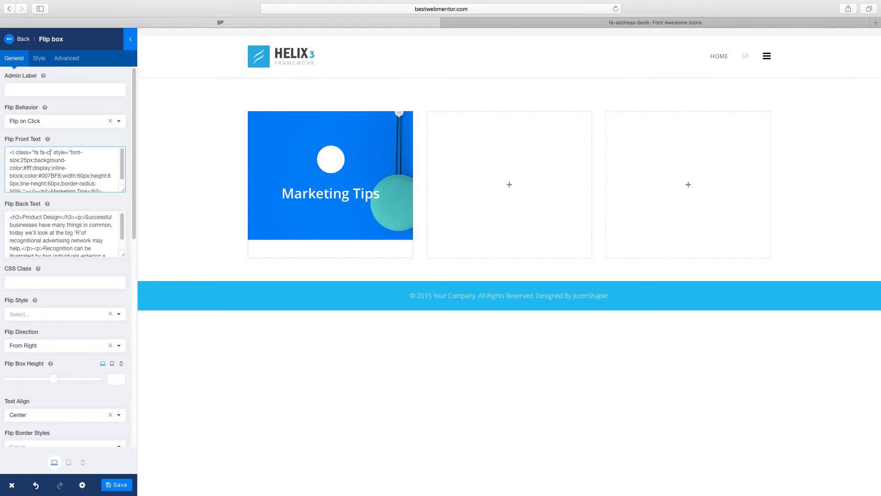
pyautogui.press('BackSpace')
pyautogui.write('star')
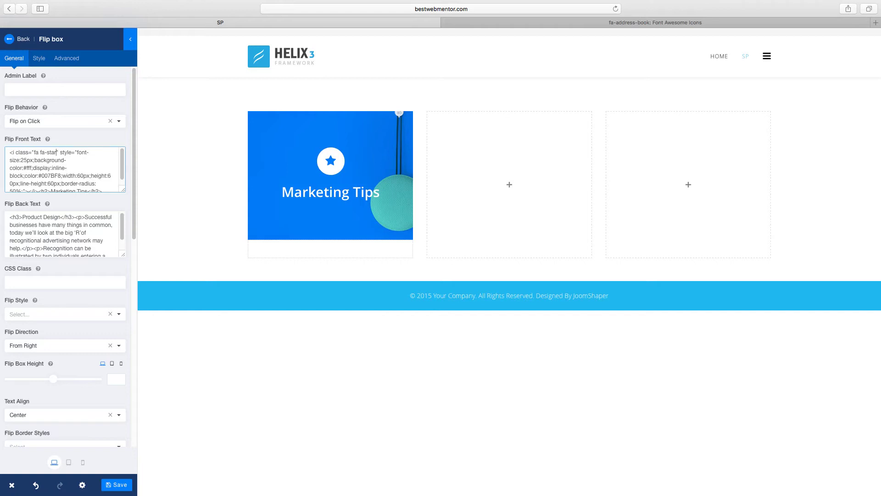
pyautogui.press('BackSpace')
pyautogui.press('BackSpace')
pyautogui.press('BackSpace')
pyautogui.press('BackSpace')
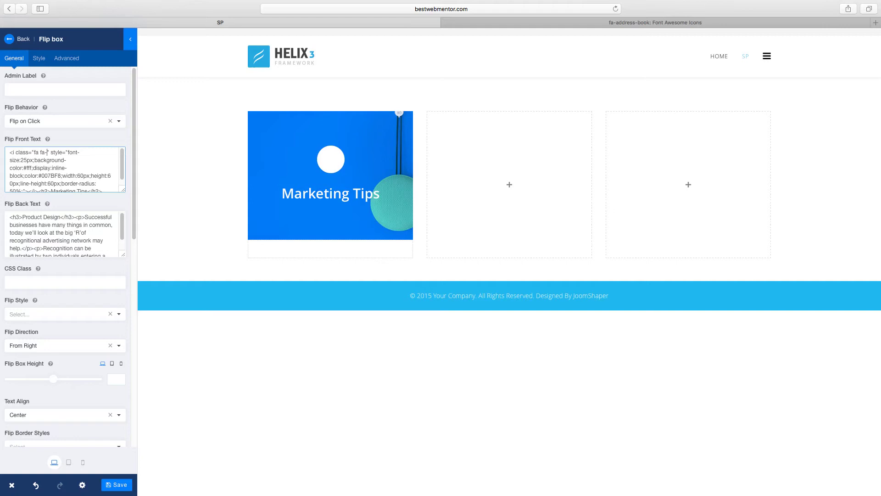
pyautogui.write('users')
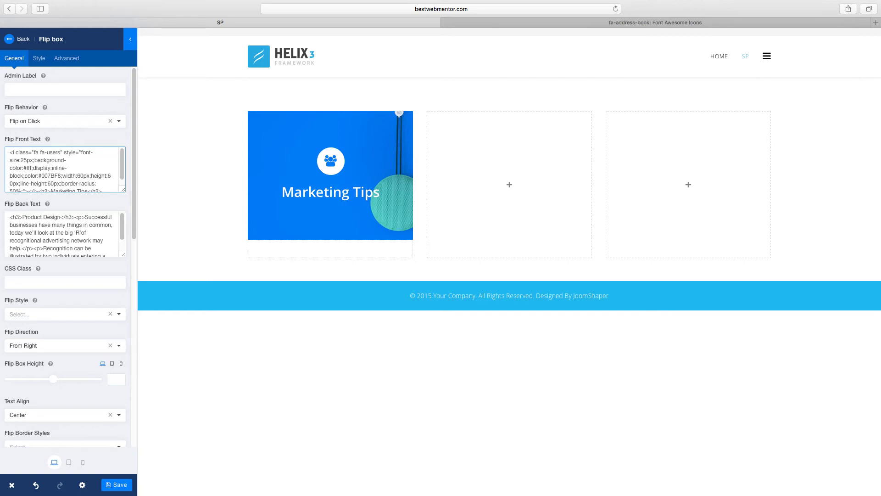
# Delete the empty addon beneath the flip box.
pyautogui.moveTo(395, 248)
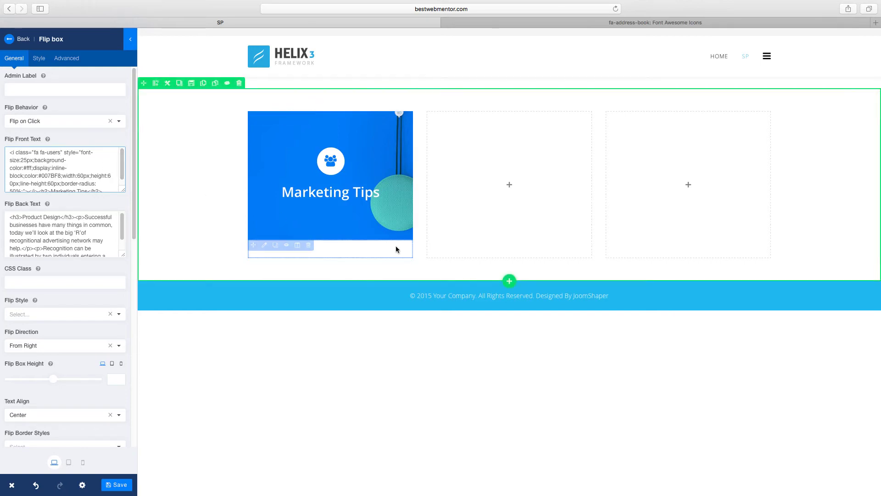
pyautogui.click(308, 245)
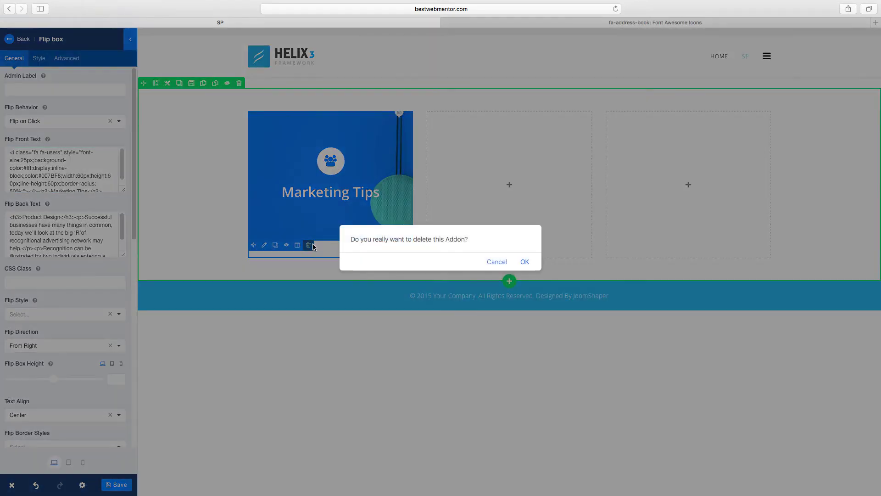
pyautogui.click(524, 262)
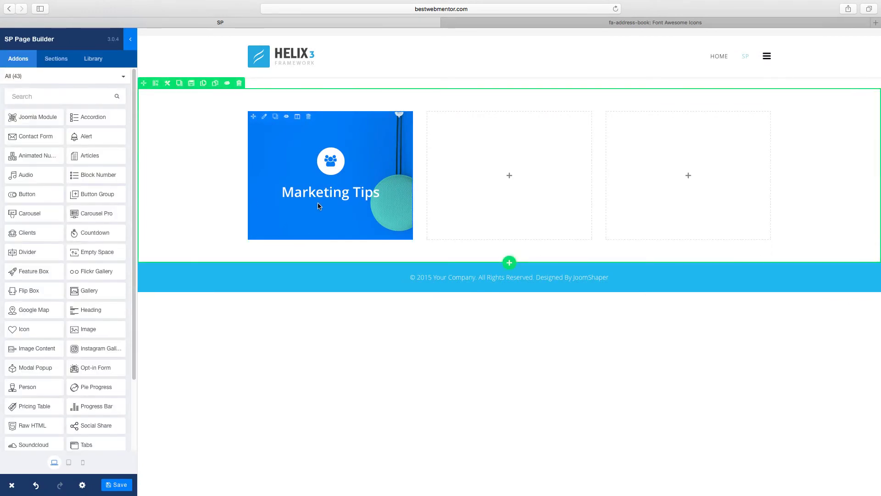
# Set the Flip Style to Slide and the Flip Behavior to Flip on Hover.
pyautogui.click(317, 205)
pyautogui.click(68, 231)
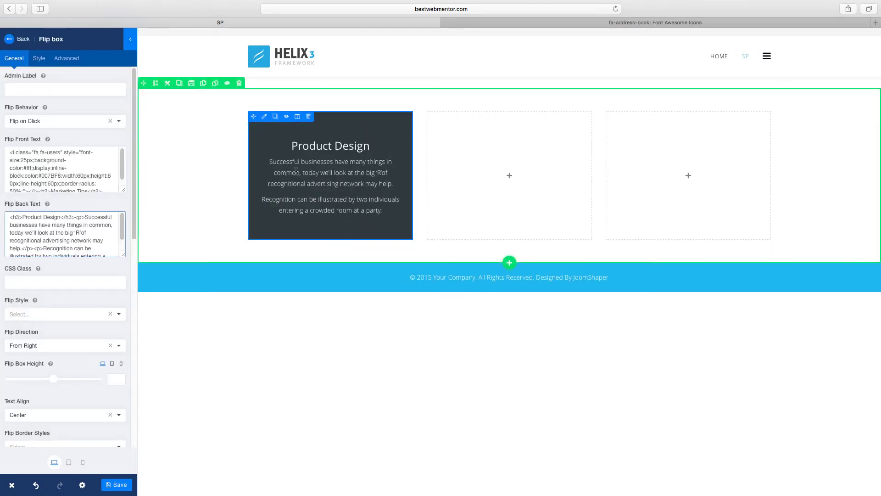
pyautogui.scroll(-1, 107, 270)
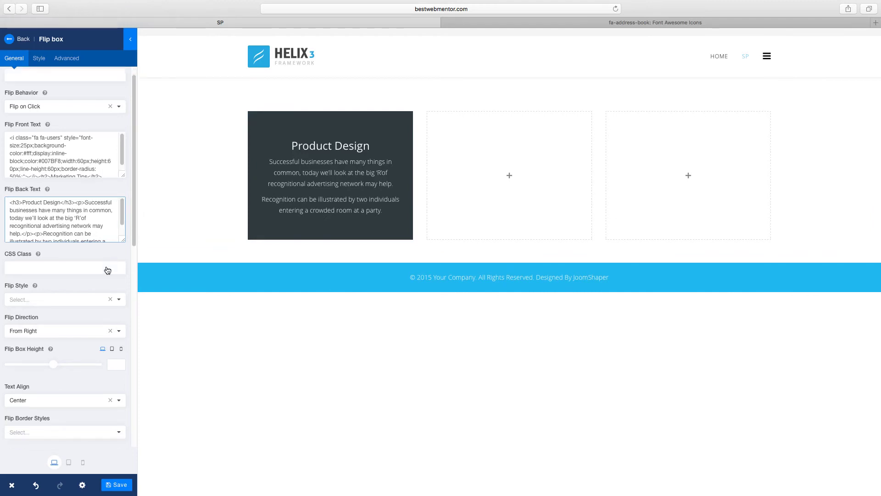
pyautogui.scroll(-1, 105, 269)
pyautogui.click(75, 285)
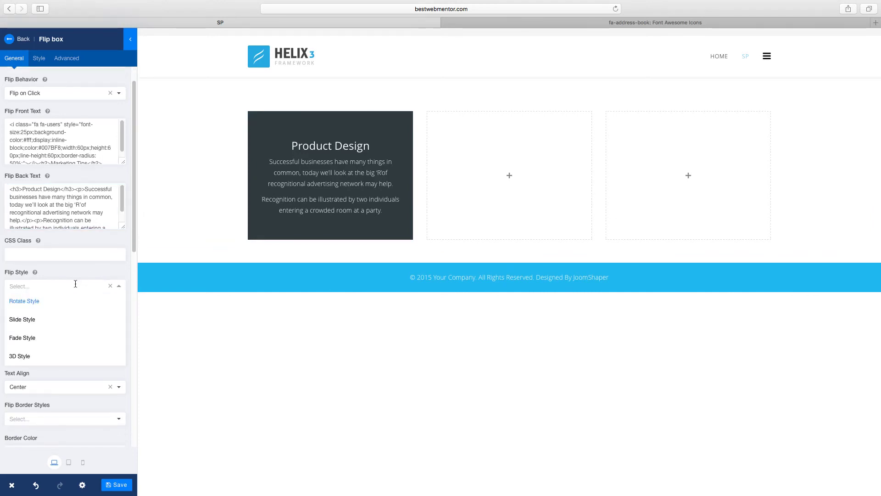
pyautogui.click(25, 319)
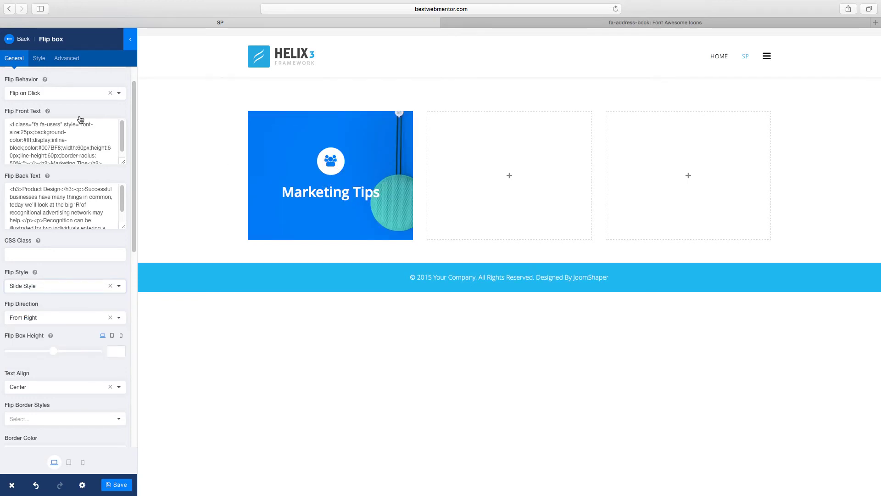
pyautogui.click(77, 93)
pyautogui.click(62, 110)
pyautogui.moveTo(365, 179)
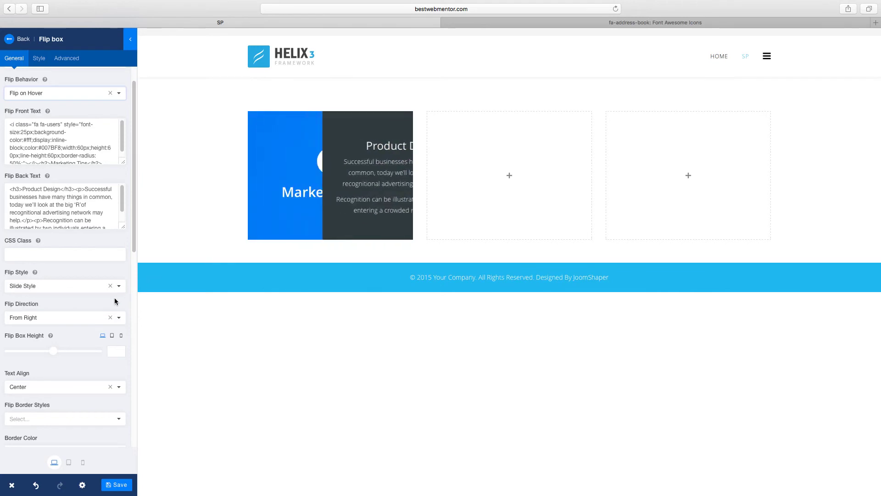
# Try the Fade and 3D flip styles, then choose Rotate Style.
pyautogui.click(92, 286)
pyautogui.click(34, 341)
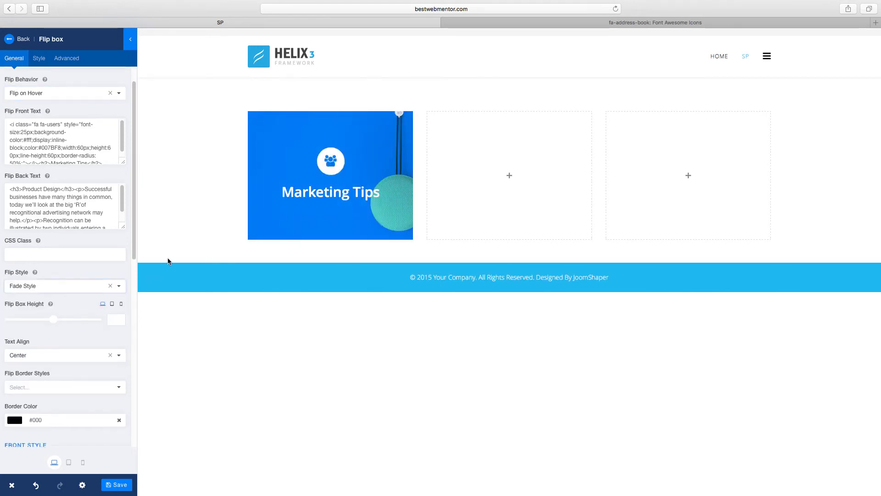
pyautogui.click(86, 286)
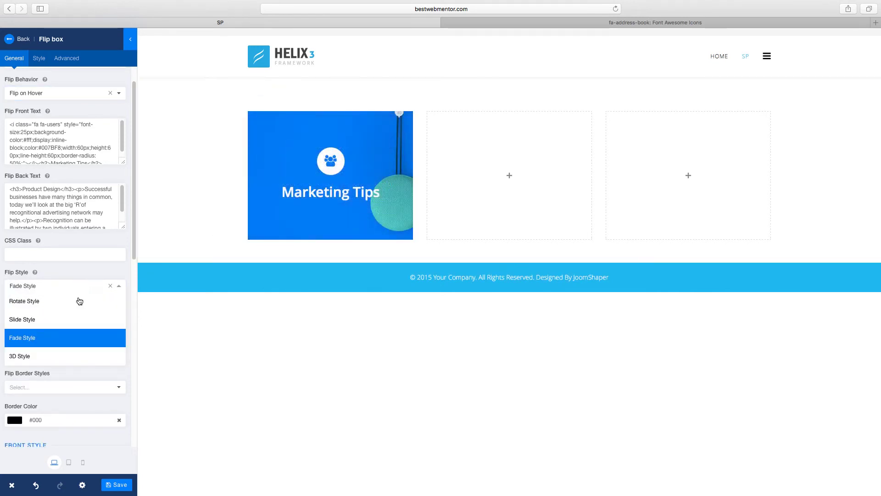
pyautogui.click(46, 357)
pyautogui.click(57, 286)
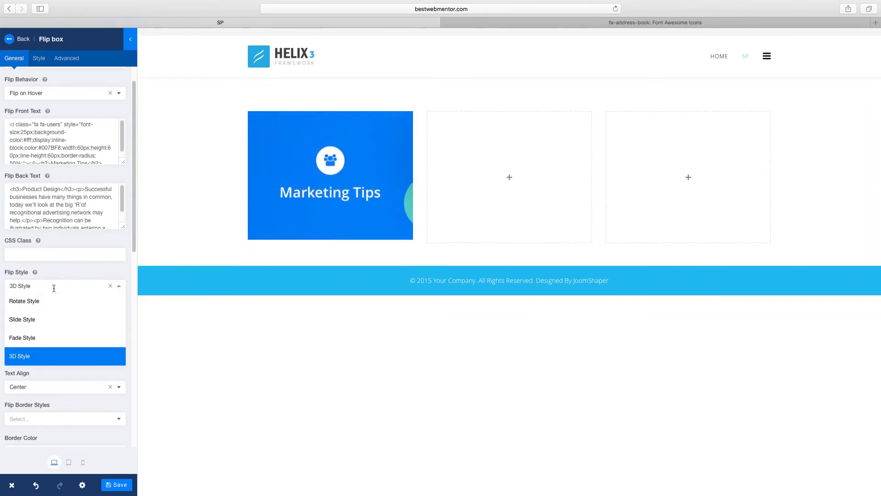
pyautogui.click(47, 301)
# Try Flip Direction From Top, Left and Right, then set it to From Bottom.
pyautogui.scroll(-2, 75, 271)
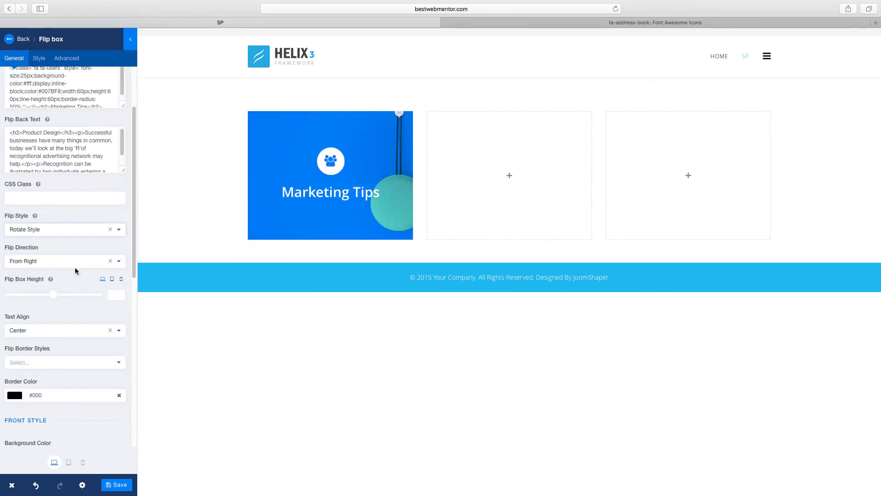
pyautogui.click(47, 263)
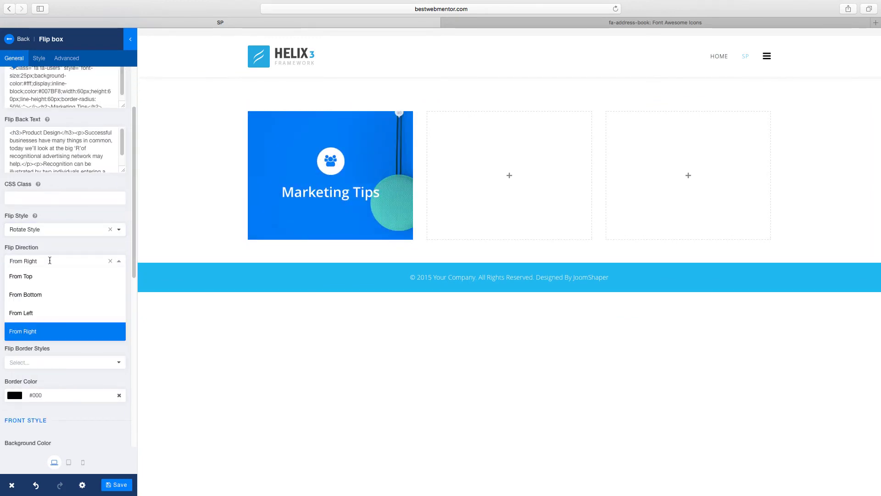
pyautogui.click(39, 280)
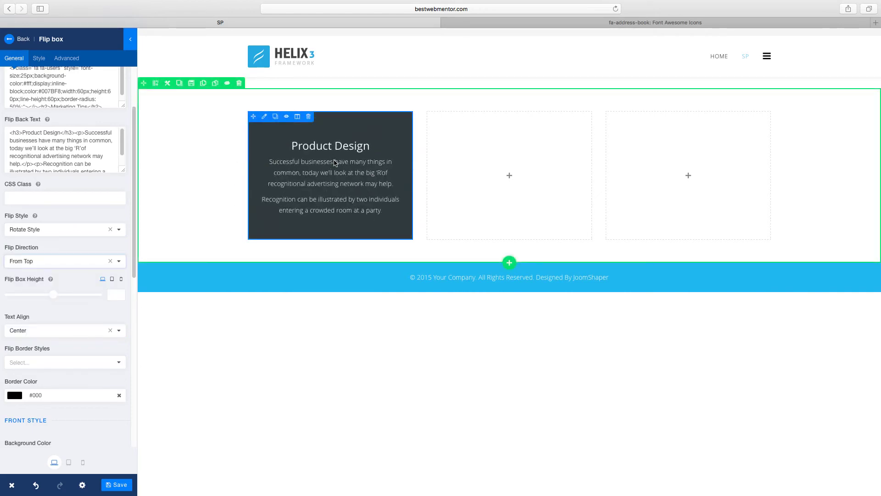
pyautogui.click(65, 261)
pyautogui.click(54, 312)
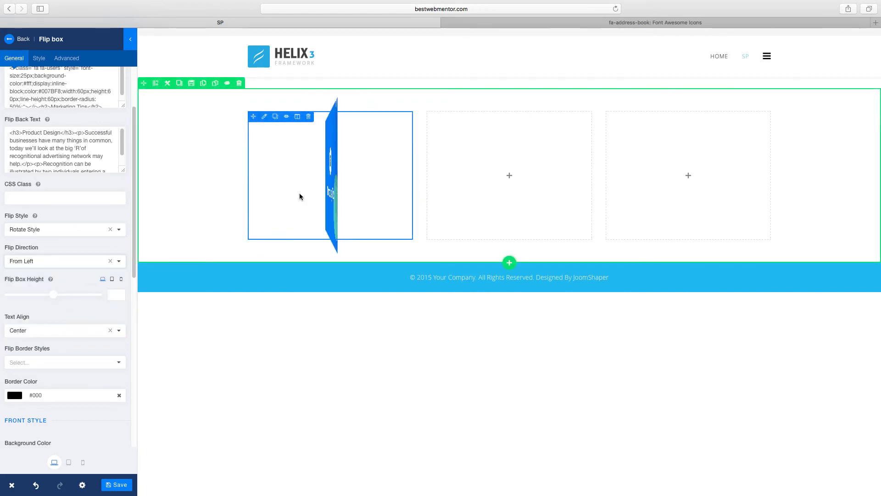
pyautogui.click(69, 261)
pyautogui.click(46, 330)
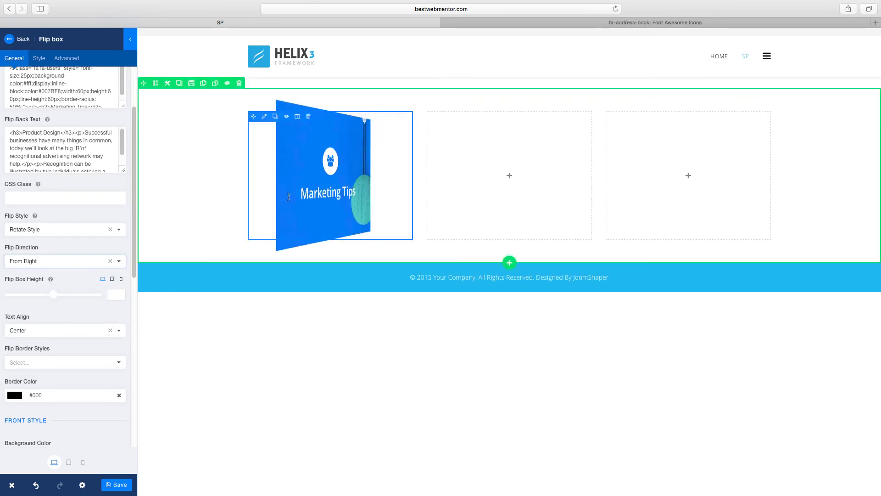
pyautogui.click(81, 260)
pyautogui.click(57, 296)
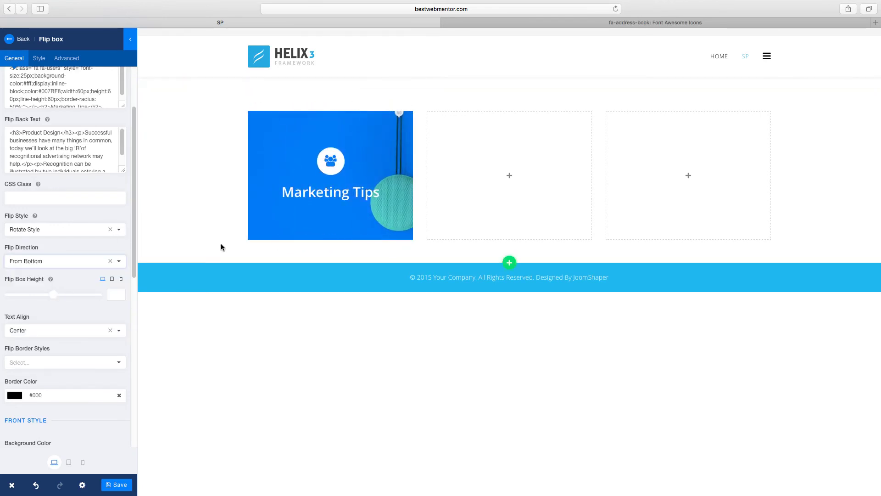
# Try Left text alignment, then set Text Align back to Center.
pyautogui.scroll(-4, 87, 322)
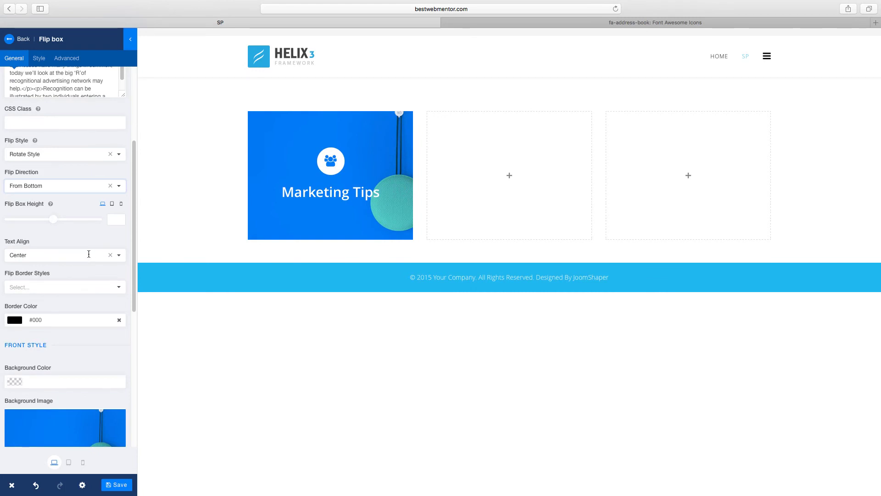
pyautogui.click(86, 254)
pyautogui.click(74, 271)
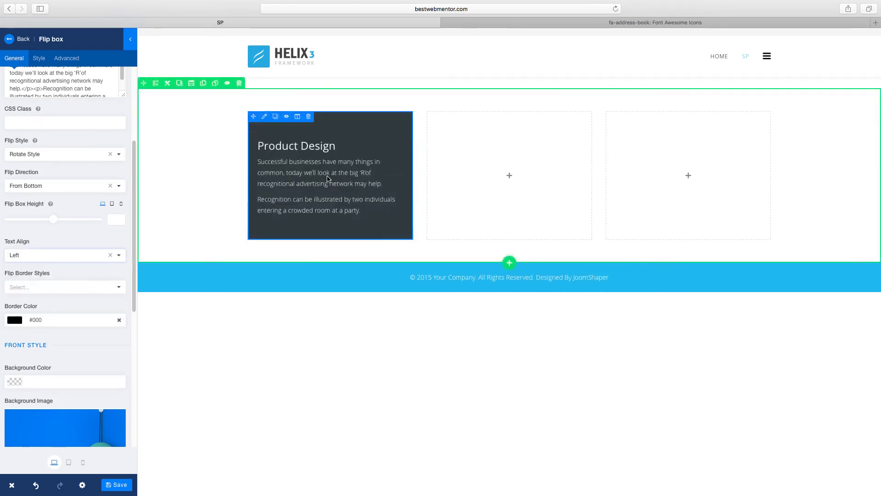
pyautogui.click(82, 251)
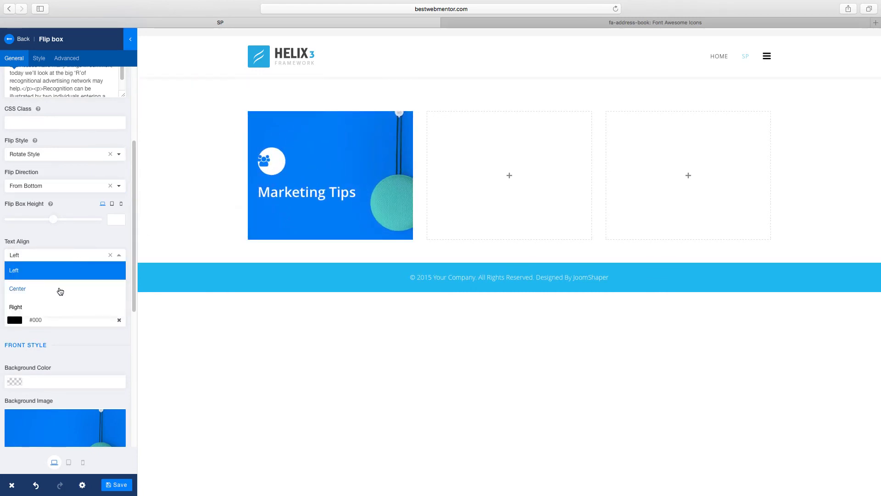
pyautogui.click(60, 288)
pyautogui.scroll(-3, 81, 279)
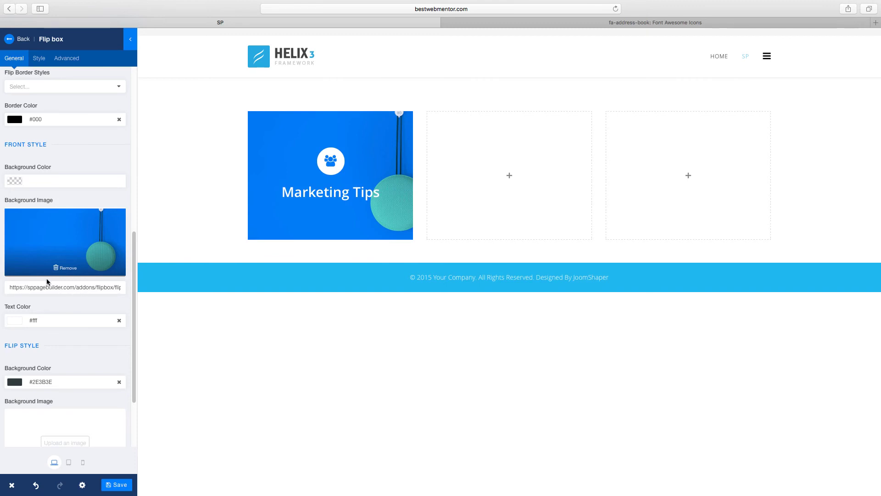
# Replace the front background image with pexels-photo-337142.jpg.
pyautogui.click(68, 270)
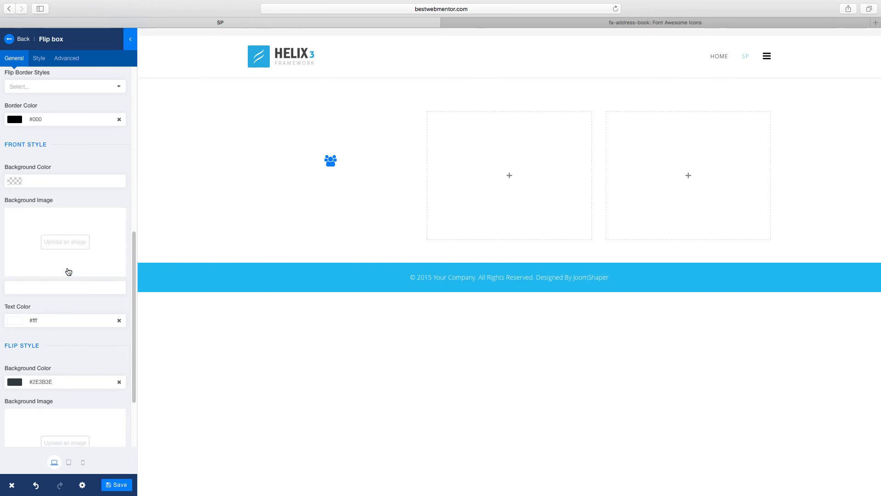
pyautogui.click(66, 245)
pyautogui.click(205, 131)
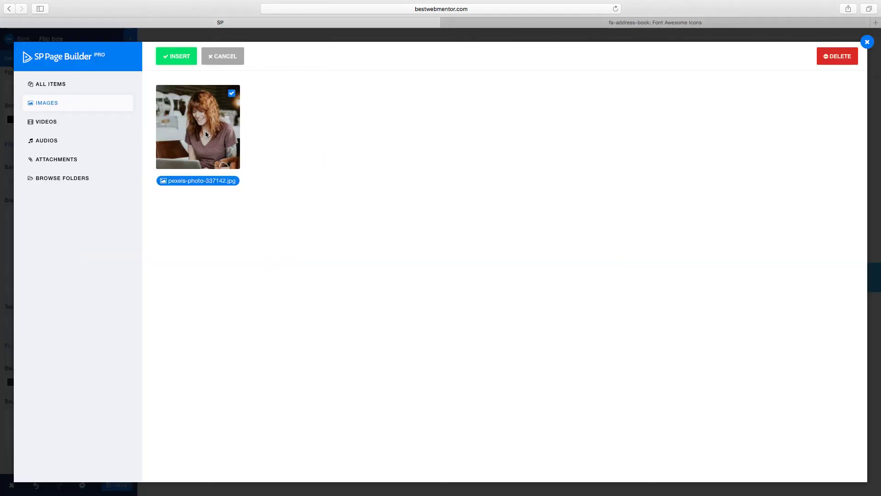
pyautogui.click(182, 57)
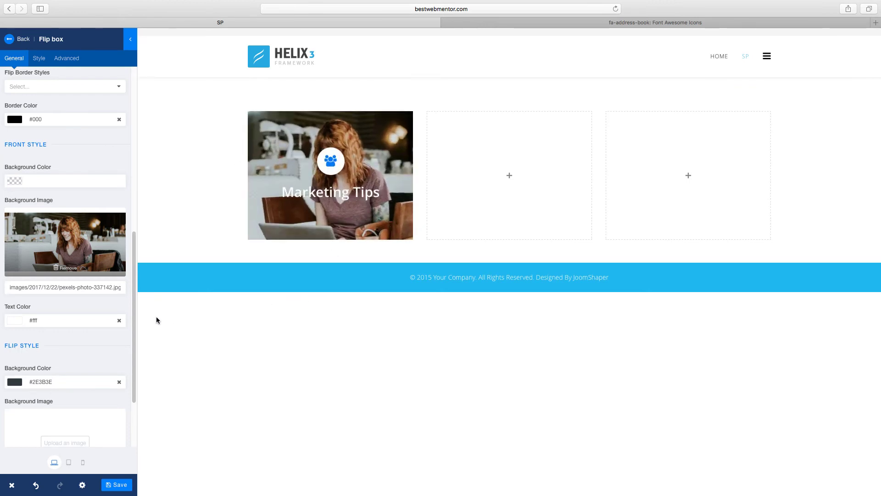
pyautogui.scroll(-4, 110, 335)
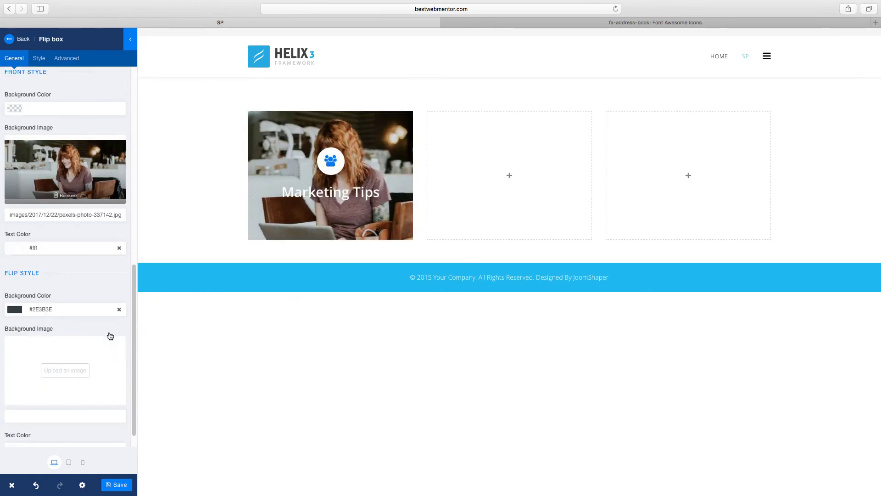
# Save the page and set Flip Border Styles to Border Dashed.
pyautogui.click(307, 210)
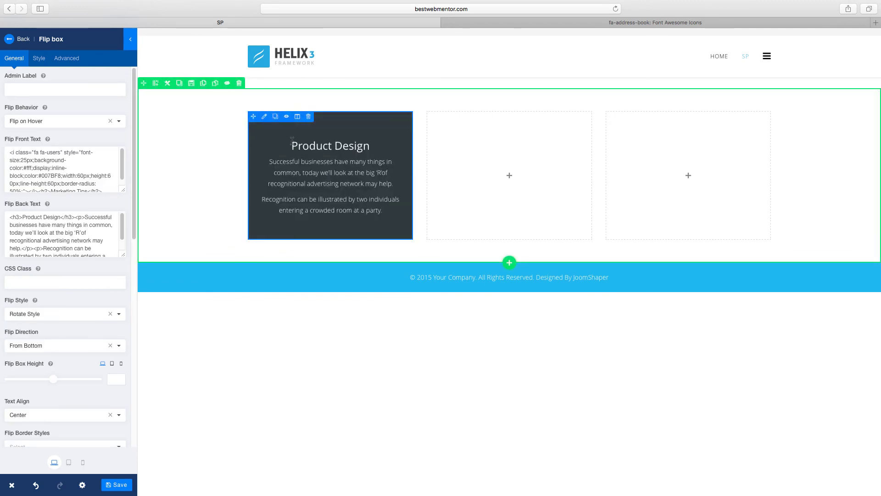
pyautogui.click(116, 485)
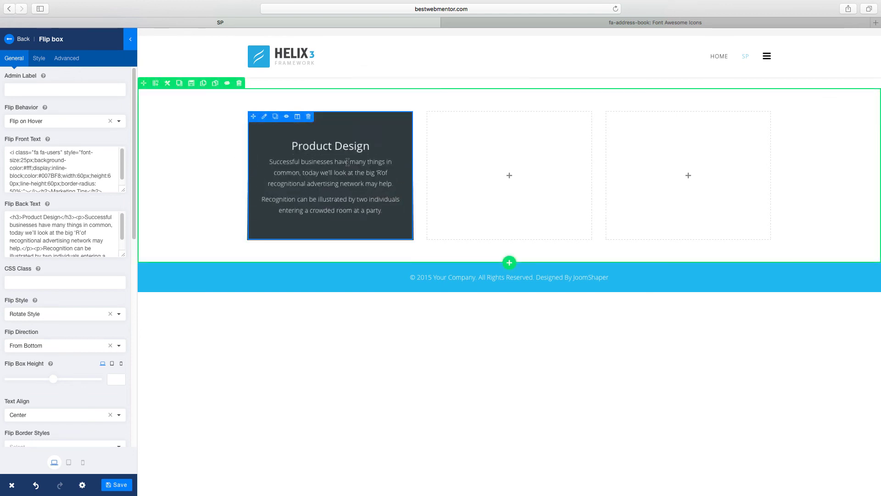
pyautogui.scroll(-5, 99, 225)
pyautogui.scroll(-3, 99, 227)
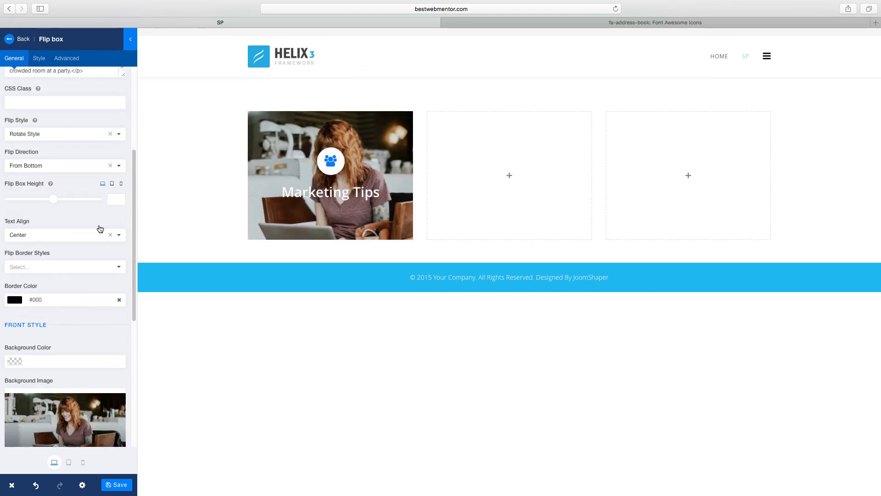
pyautogui.scroll(-1, 103, 236)
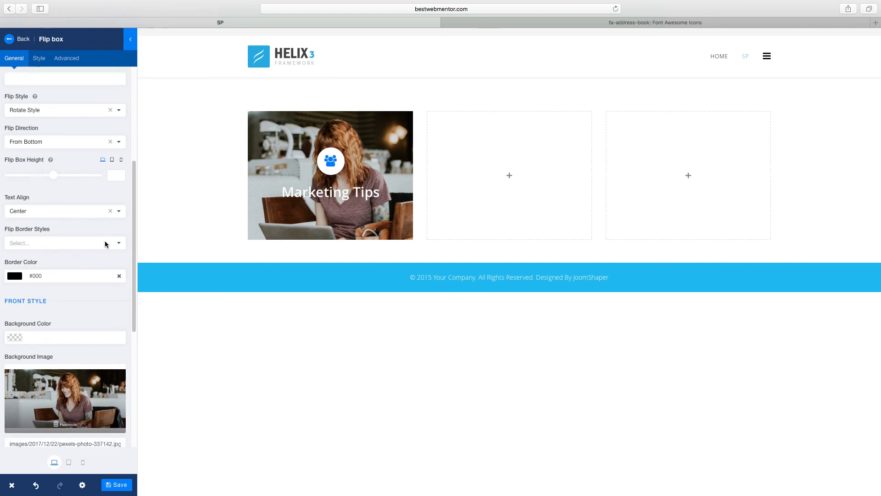
pyautogui.click(105, 239)
pyautogui.click(36, 276)
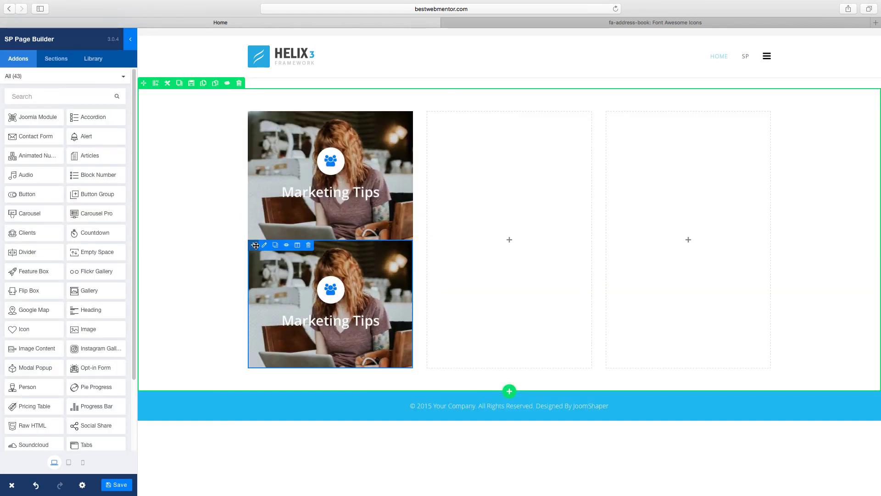
# Put Marketing Tips flip box copies in the middle and third columns, then edit one box.
pyautogui.moveTo(256, 245); pyautogui.dragTo(480, 153)
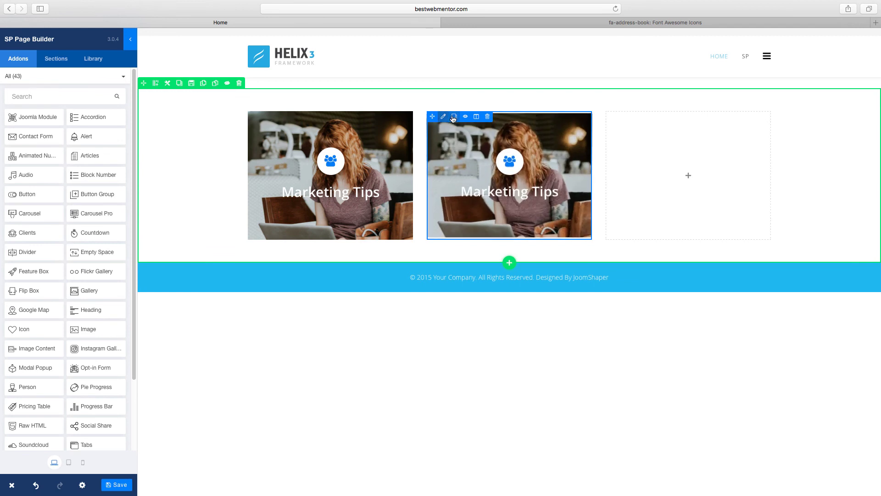
pyautogui.click(453, 117)
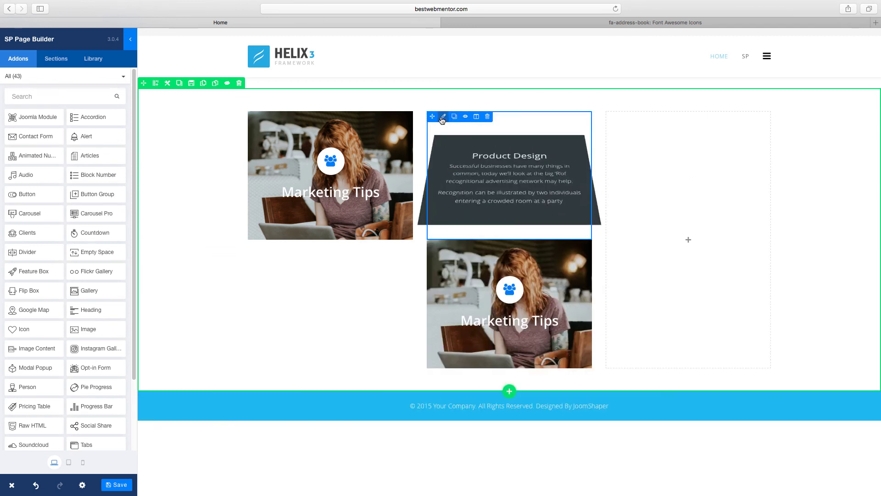
pyautogui.moveTo(432, 116); pyautogui.dragTo(650, 148)
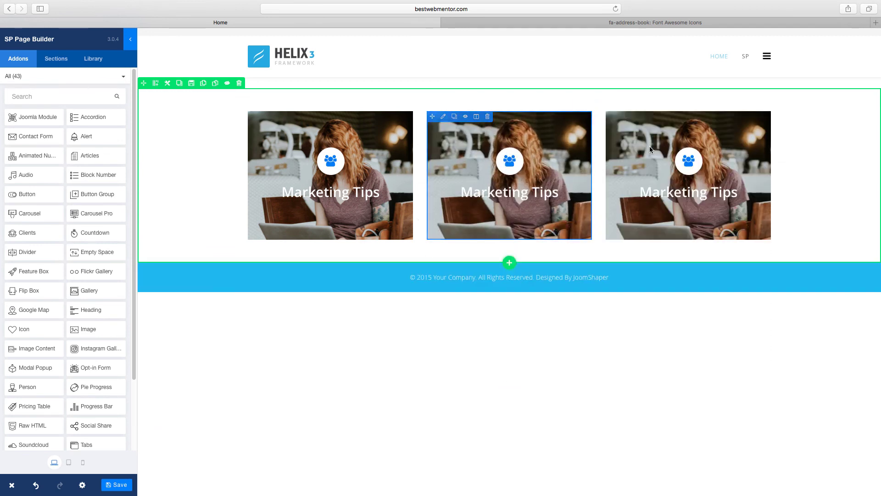
pyautogui.moveTo(507, 158)
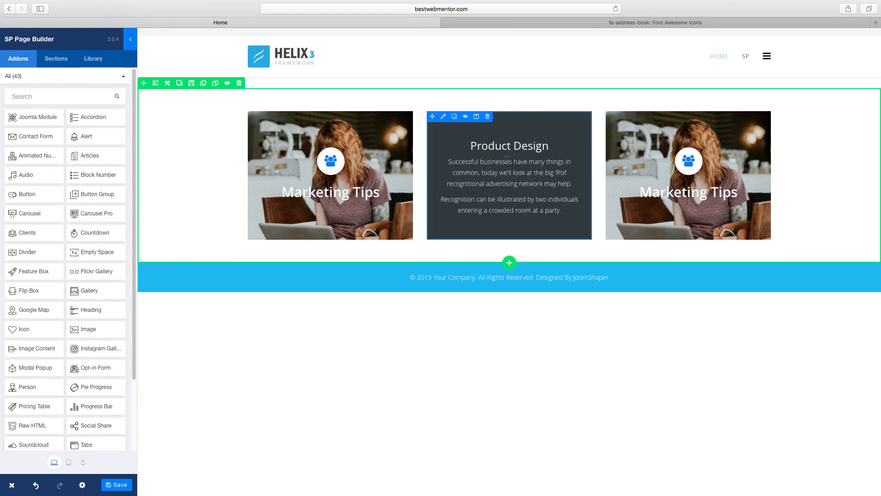
pyautogui.click(508, 159)
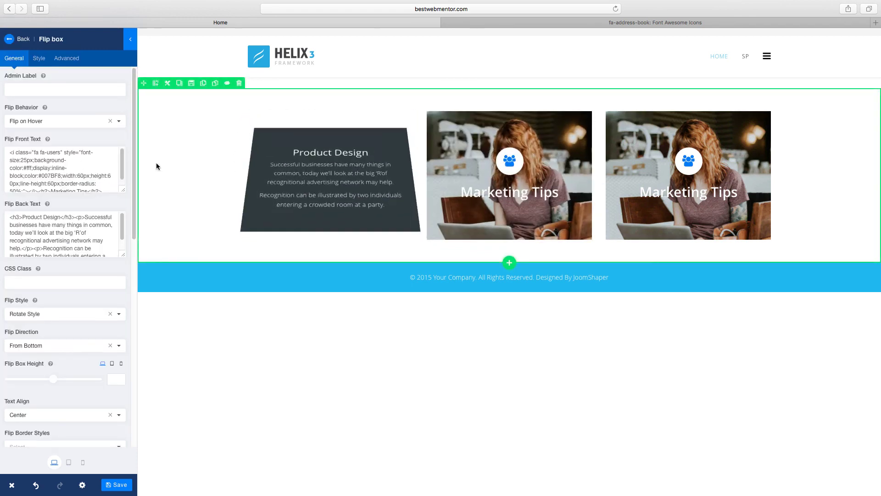
# Change the flip box's Flip Behavior to Flip on Click.
pyautogui.click(67, 122)
pyautogui.click(51, 156)
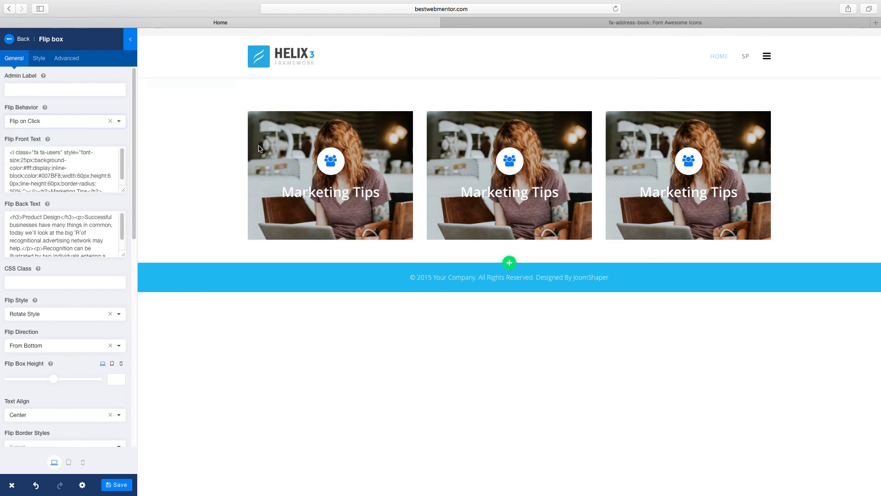